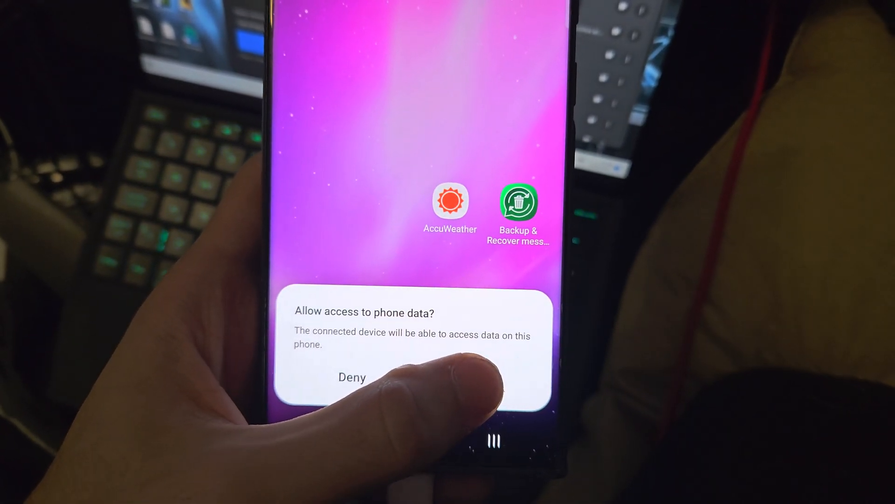
# Step: Allow phone data access on the S23 Ultra and bring up File Explorer with Win+E
pyautogui.click(473, 376)
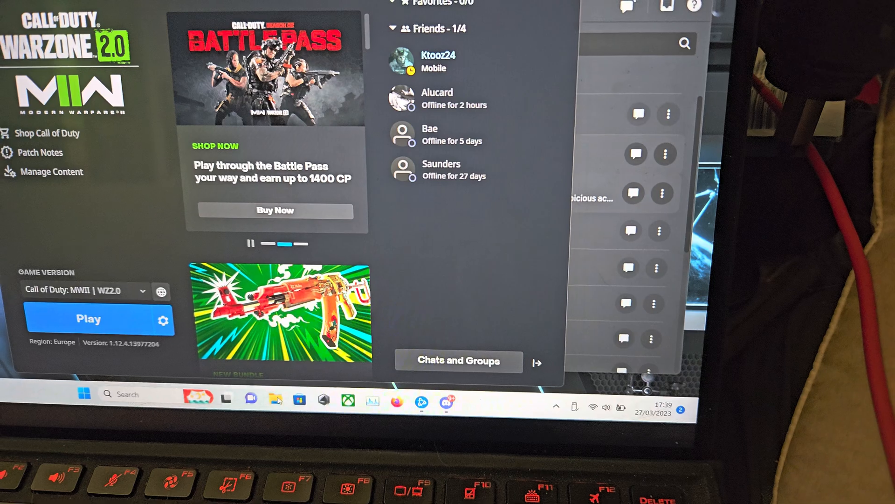
pyautogui.press('super+e')
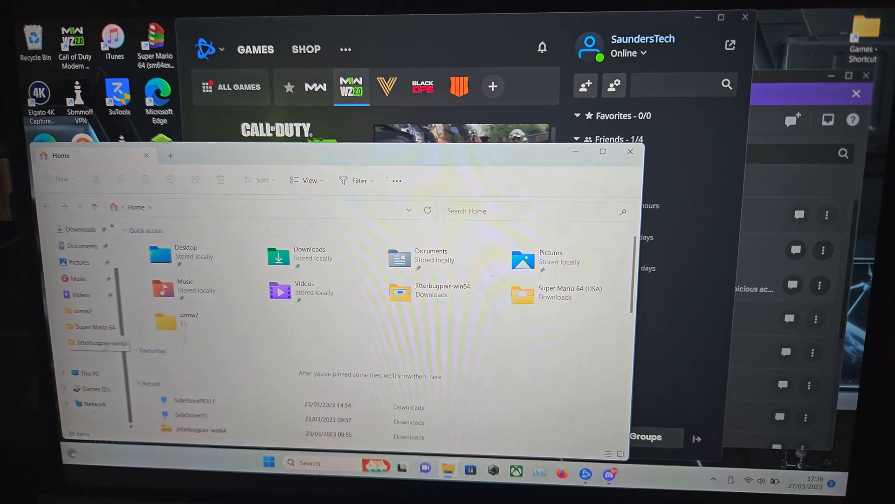
# Step: Go to This PC and enter the connected S23 Ultra showing its internal storage
pyautogui.click(91, 370)
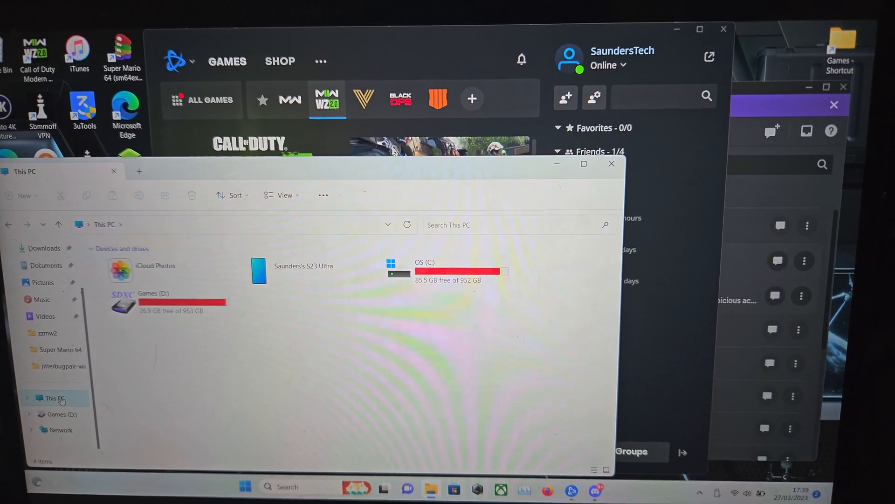
pyautogui.moveTo(385, 198)
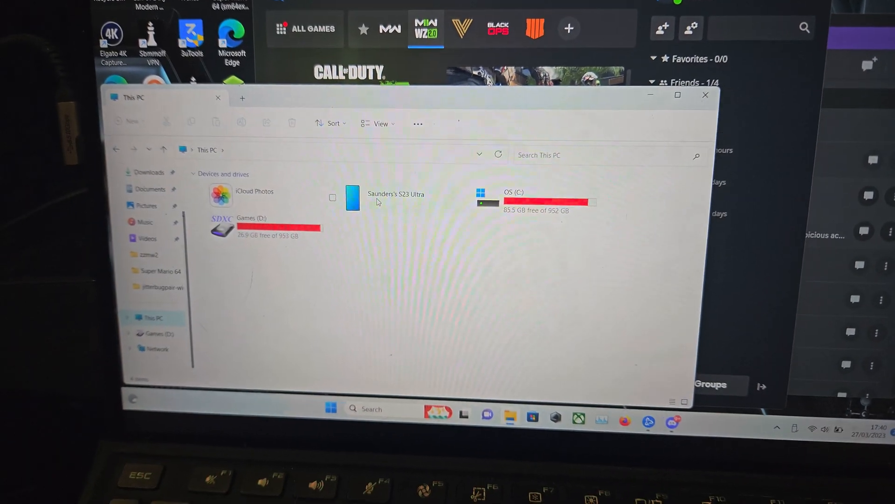
pyautogui.doubleClick(359, 211)
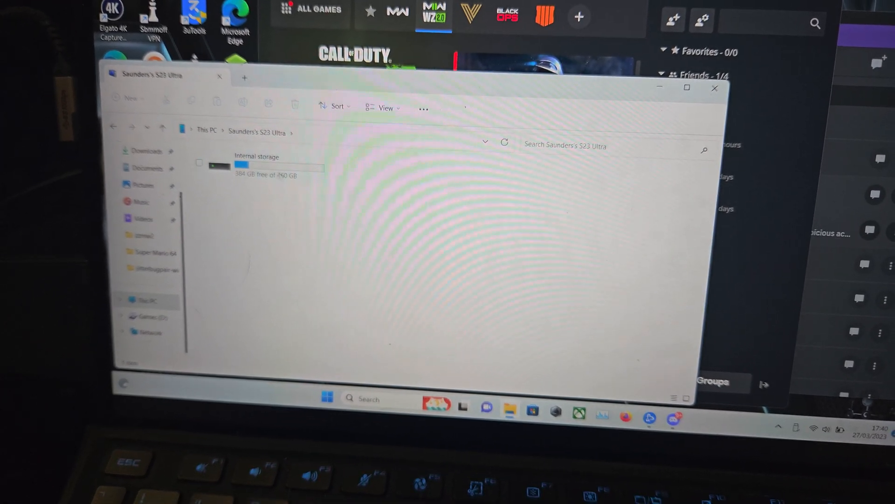
# Step: Browse Internal storage into the DCIM folder of Camera, Screenshots and other subfolders
pyautogui.doubleClick(249, 164)
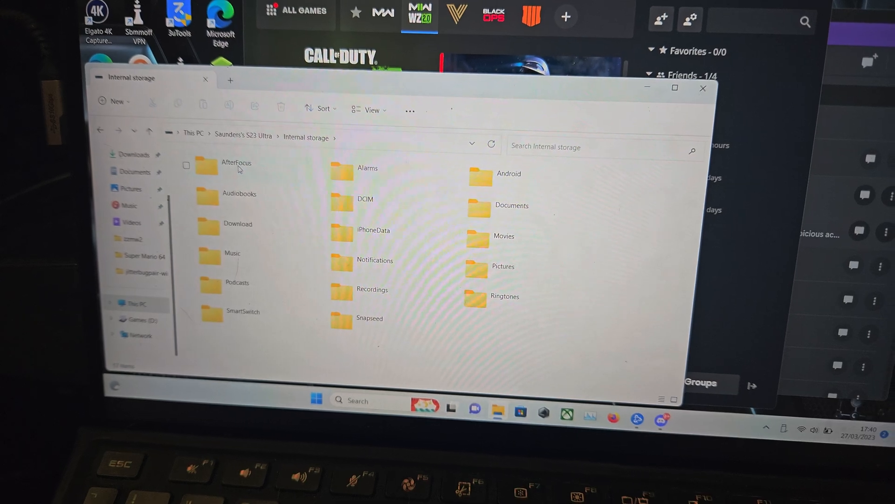
pyautogui.moveTo(592, 340); pyautogui.dragTo(292, 194)
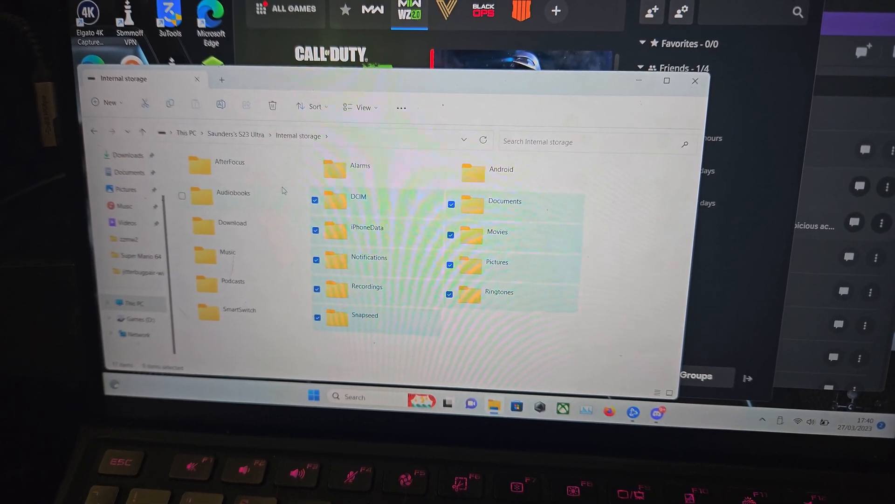
pyautogui.doubleClick(409, 214)
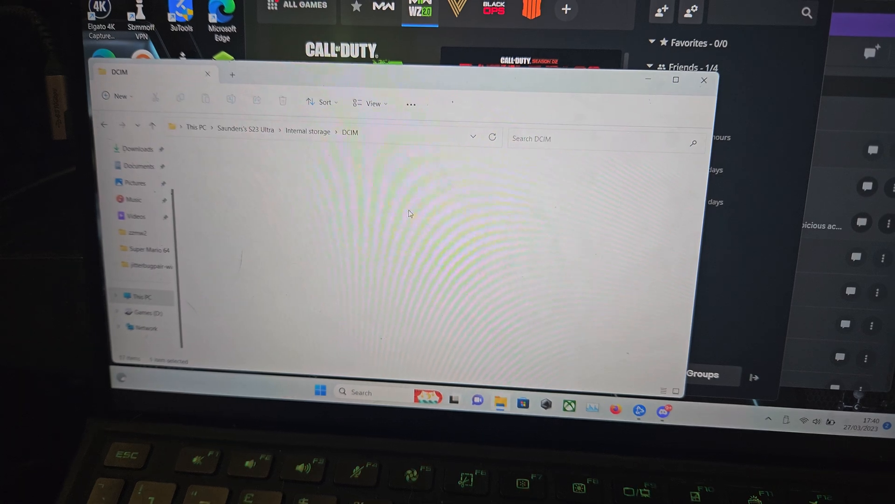
pyautogui.moveTo(350, 188); pyautogui.dragTo(195, 35)
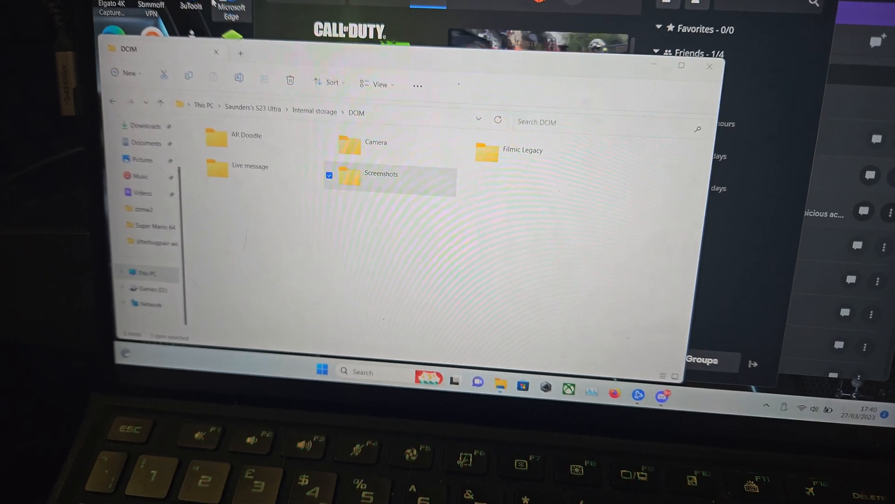
pyautogui.click(380, 180)
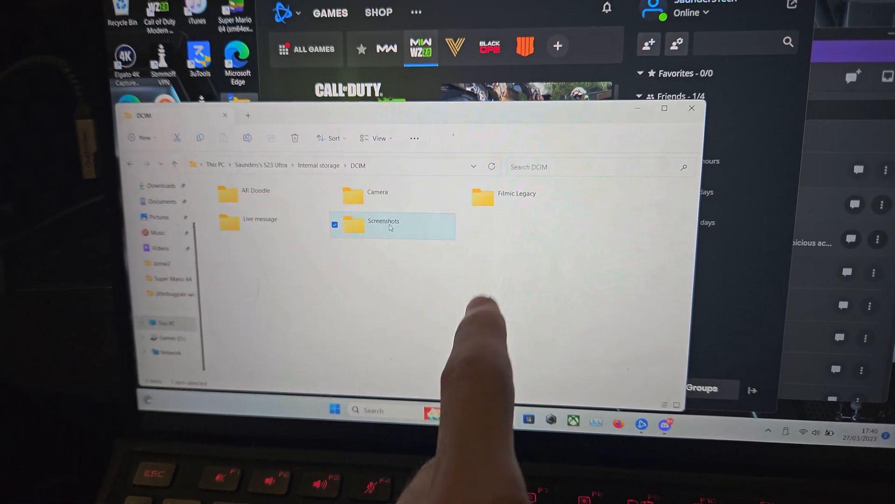